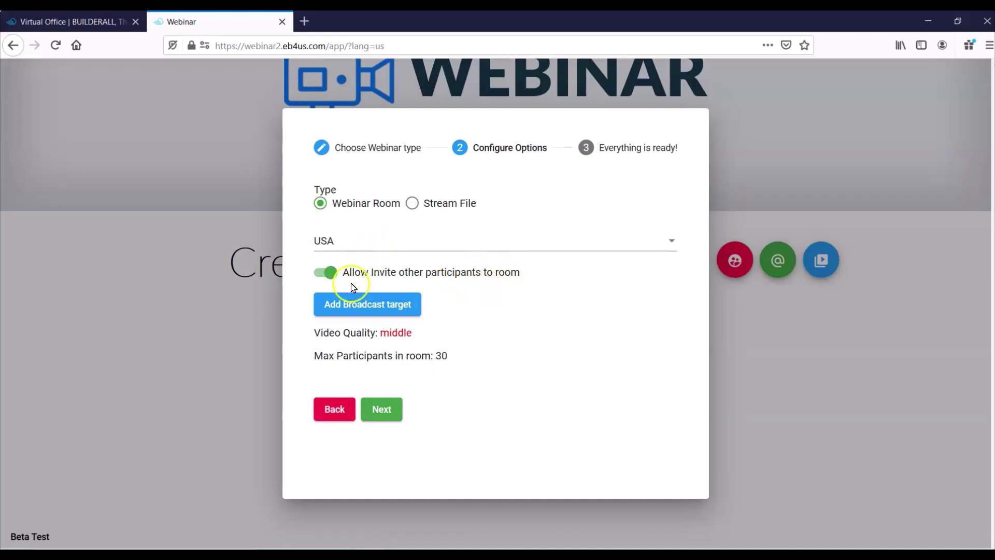
- Open the form for adding a broadcast target and open YouTube Studio's live streaming page from youtube.com in a new browser tab
{"action": "left_click", "coordinate": [358, 304]}
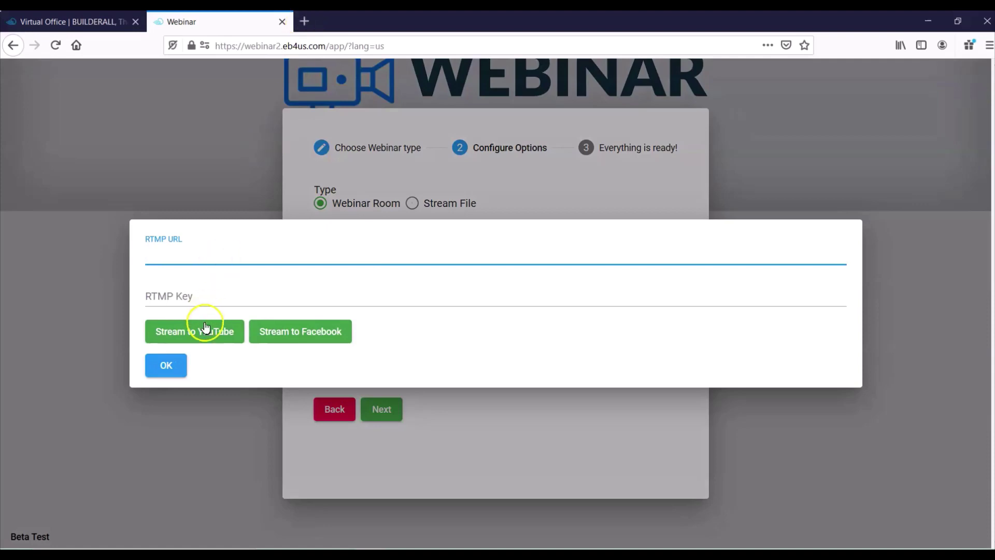
{"action": "left_click", "coordinate": [304, 21]}
{"action": "type", "text": "youtube.com"}
{"action": "key", "text": "Return"}
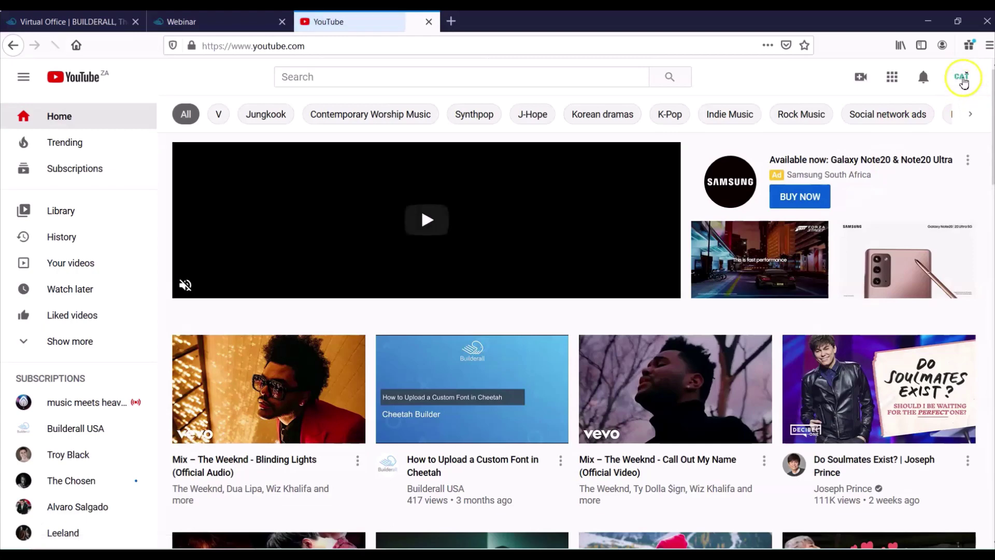
{"action": "left_click", "coordinate": [964, 78]}
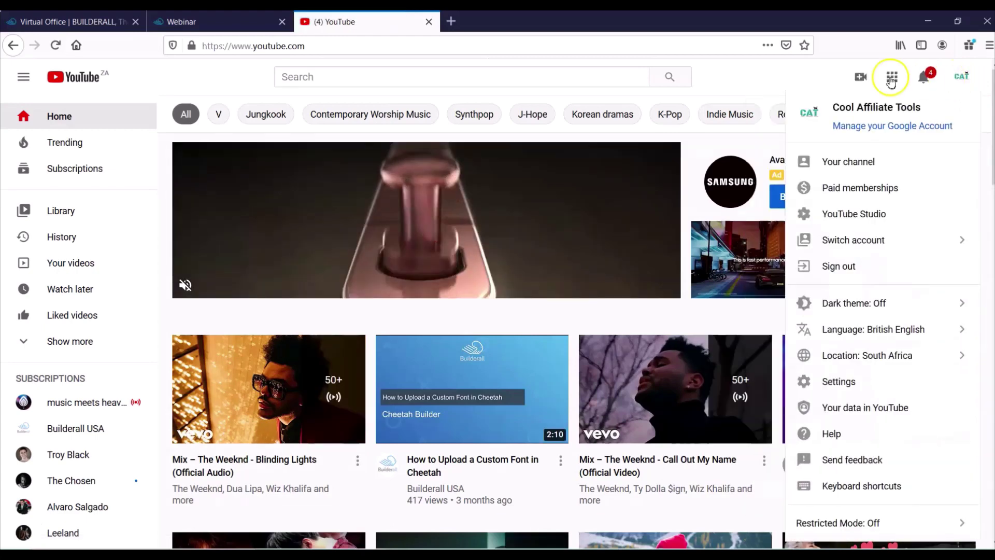
{"action": "left_click", "coordinate": [876, 213]}
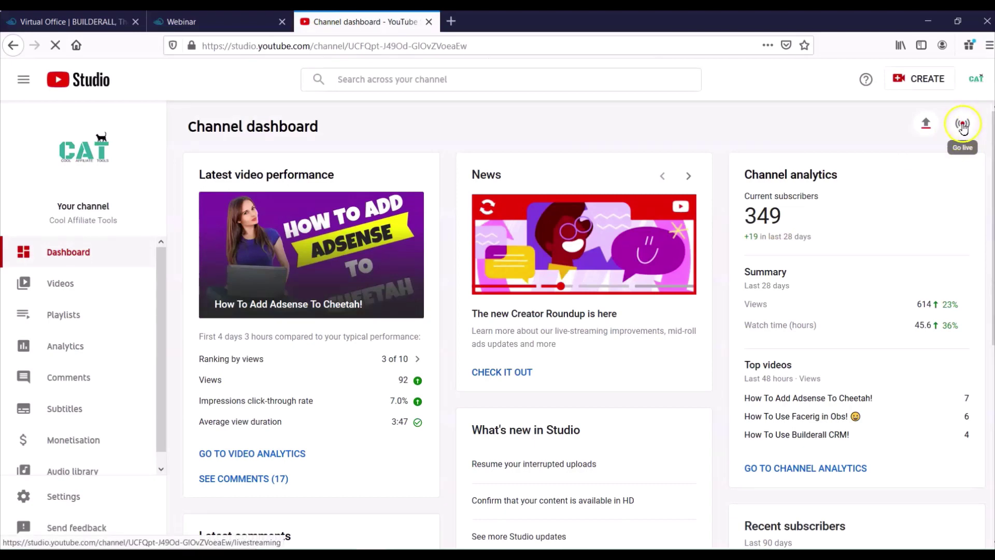
{"action": "left_click", "coordinate": [963, 124]}
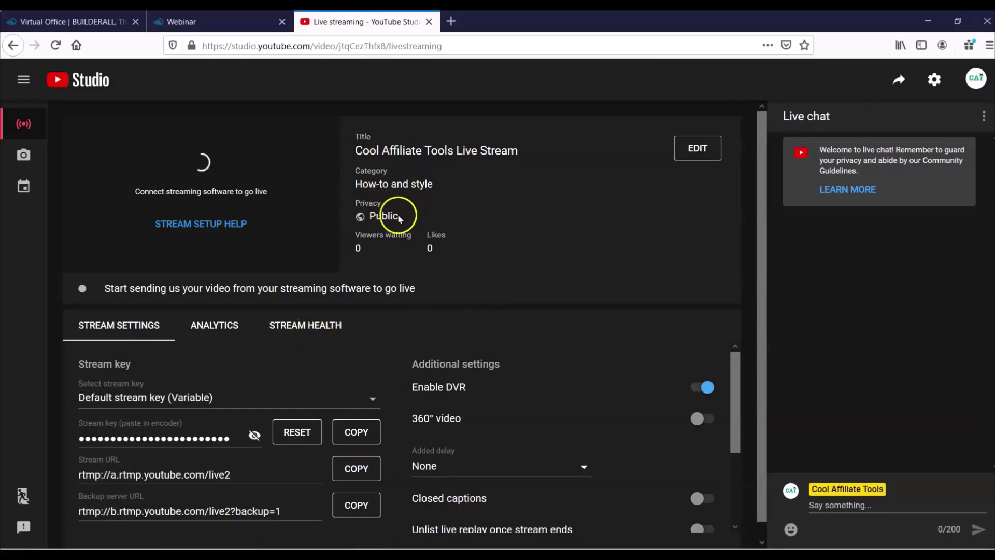
- Set the privacy of the Cool Affiliate Tools Live Stream to Private and save the stream details
{"action": "left_click", "coordinate": [686, 148]}
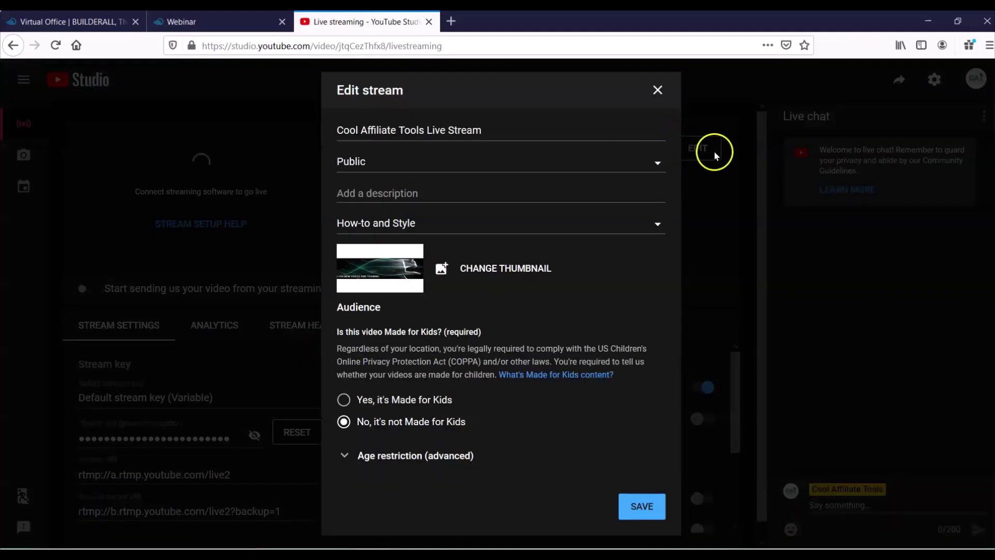
{"action": "left_click", "coordinate": [648, 162]}
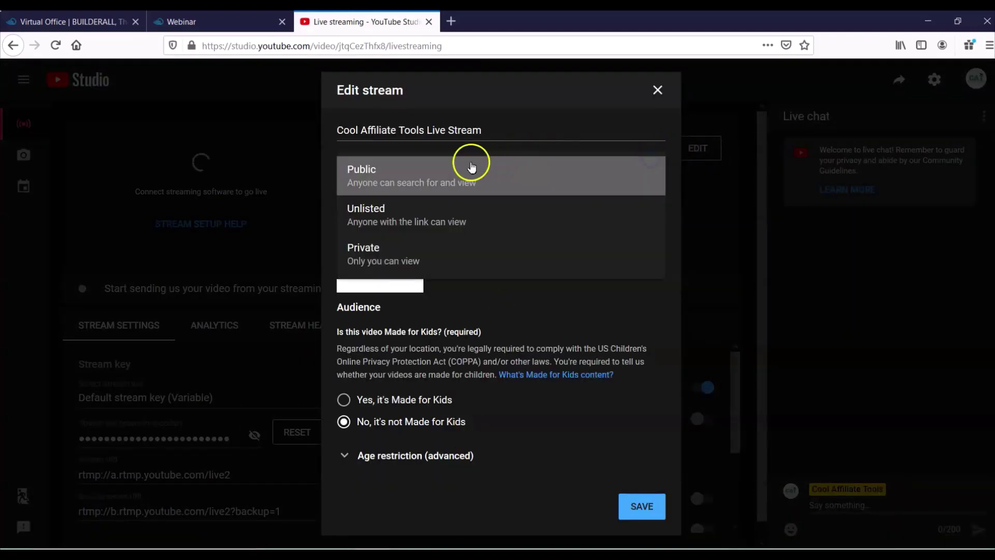
{"action": "left_click", "coordinate": [391, 248]}
{"action": "left_click", "coordinate": [641, 502]}
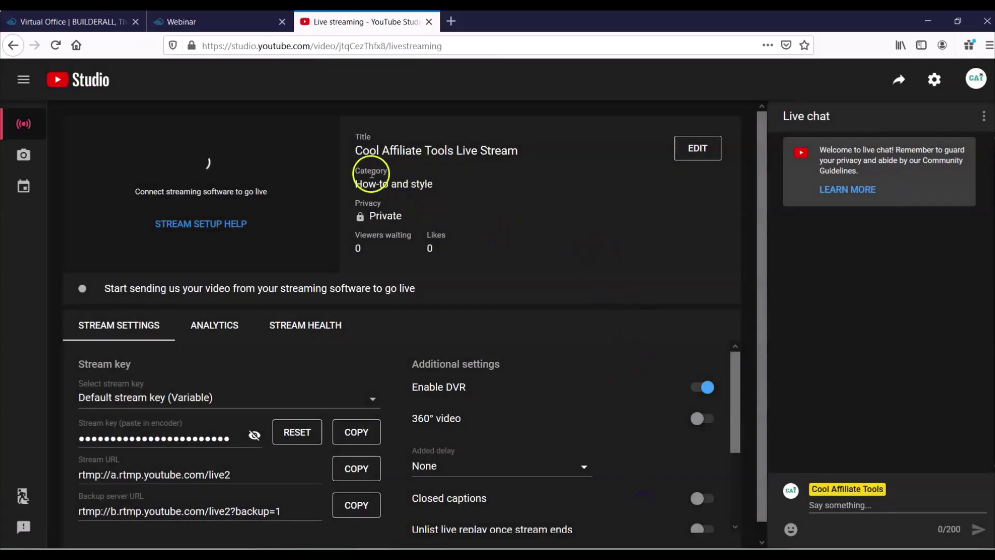
- Copy the default stream key from YouTube Studio and paste it as the RTMP key of the webinar's broadcast target
{"action": "scroll", "coordinate": [342, 177], "scroll_direction": "down", "scroll_amount": 1}
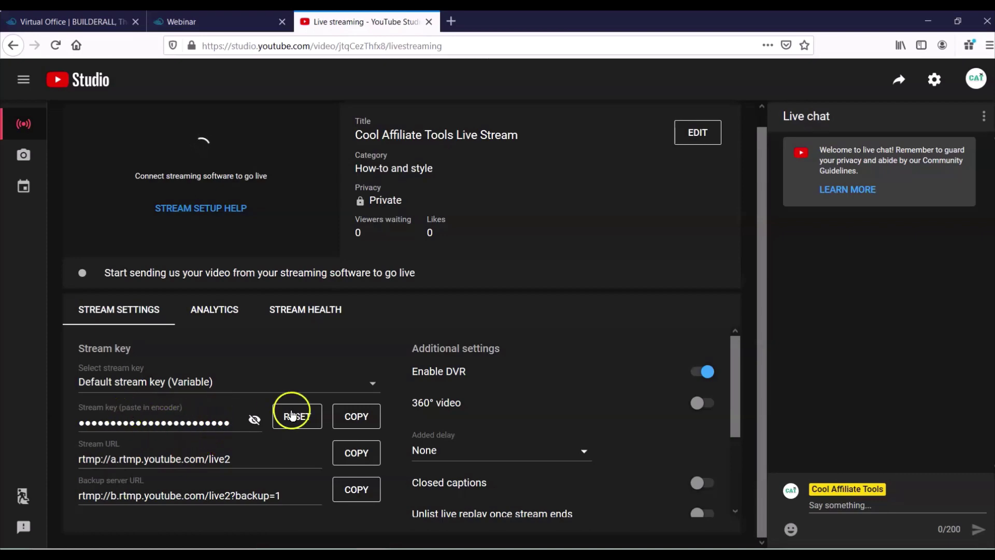
{"action": "left_click", "coordinate": [356, 416]}
{"action": "left_click", "coordinate": [191, 17]}
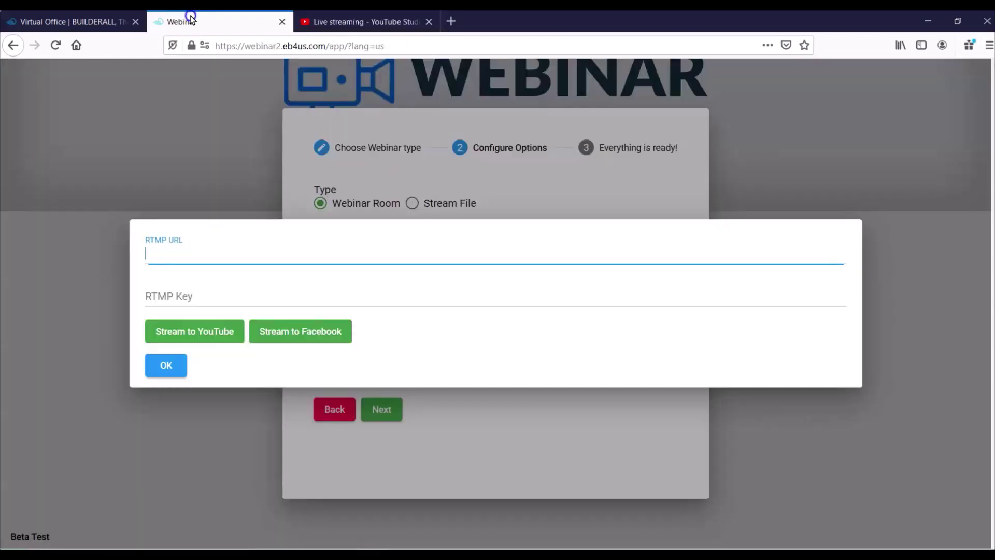
{"action": "left_click", "coordinate": [212, 292]}
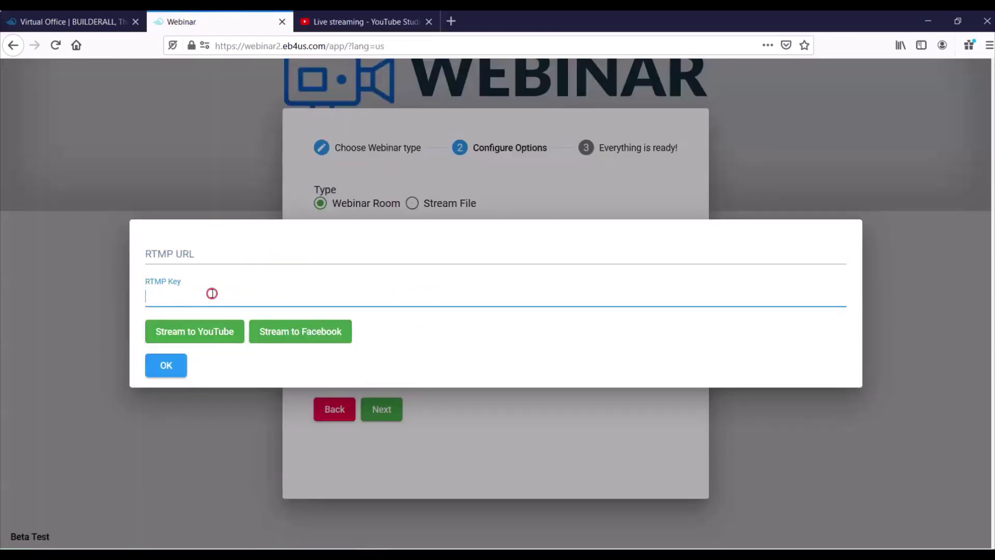
{"action": "right_click", "coordinate": [211, 291]}
{"action": "left_click", "coordinate": [238, 341]}
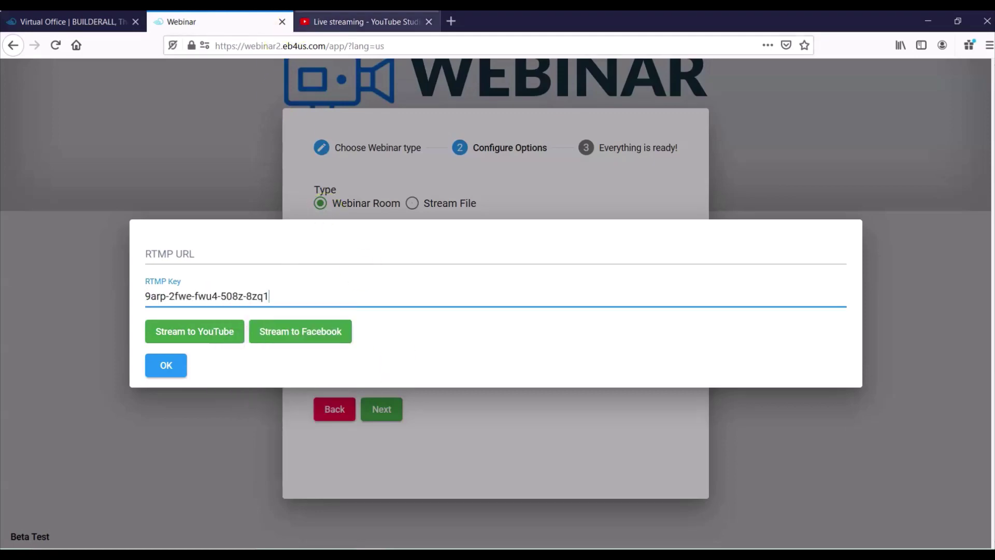
- Copy the stream URL rtmp://a.rtmp.youtube.com/live2 from YouTube Studio into the webinar's RTMP URL and add the broadcast target
{"action": "left_click", "coordinate": [322, 19]}
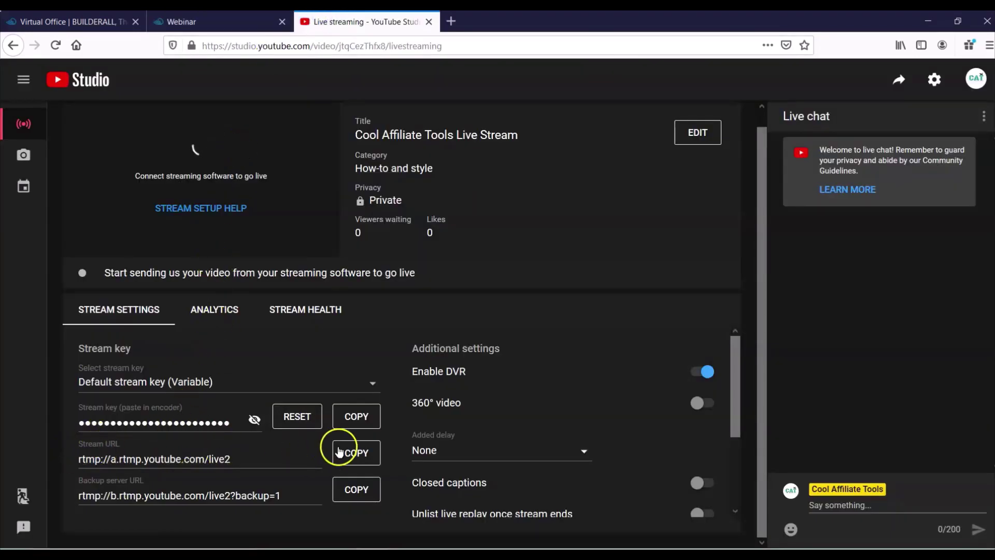
{"action": "left_click", "coordinate": [353, 453]}
{"action": "left_click", "coordinate": [216, 22]}
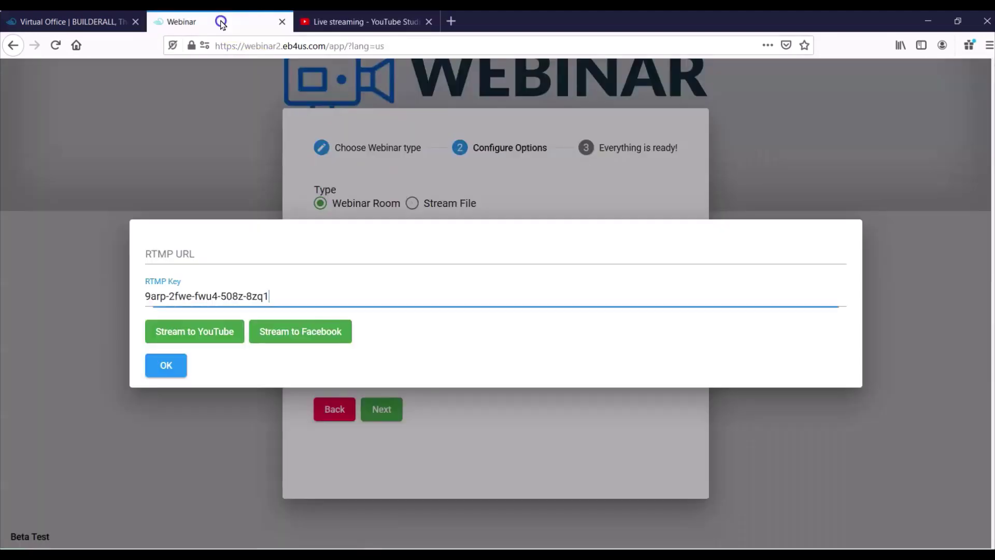
{"action": "left_click", "coordinate": [242, 247]}
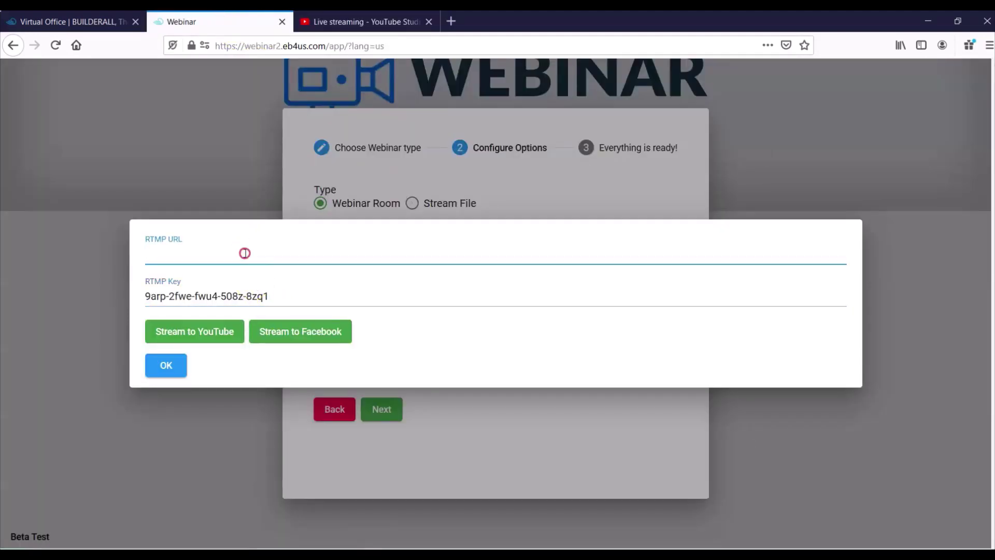
{"action": "right_click", "coordinate": [244, 252]}
{"action": "left_click", "coordinate": [274, 302]}
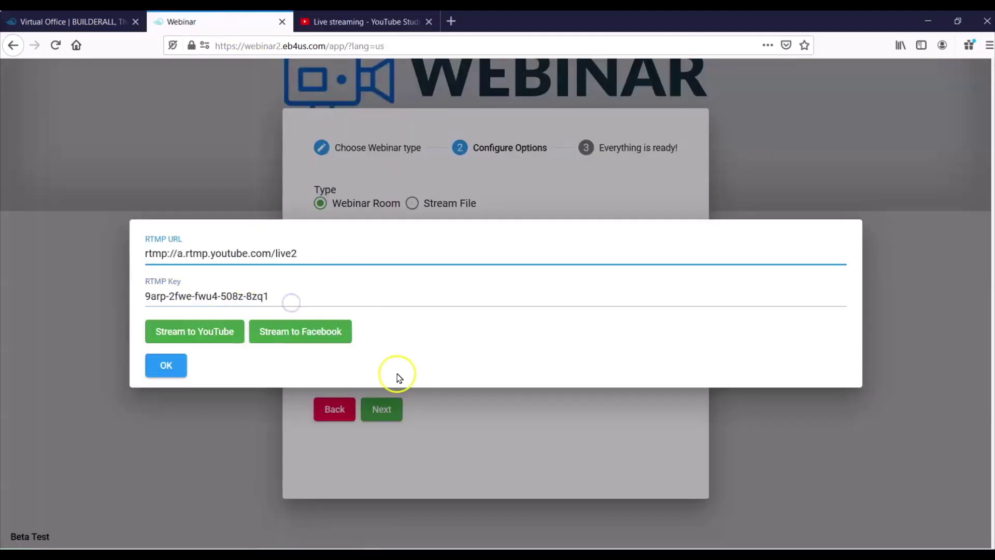
{"action": "left_click", "coordinate": [175, 369]}
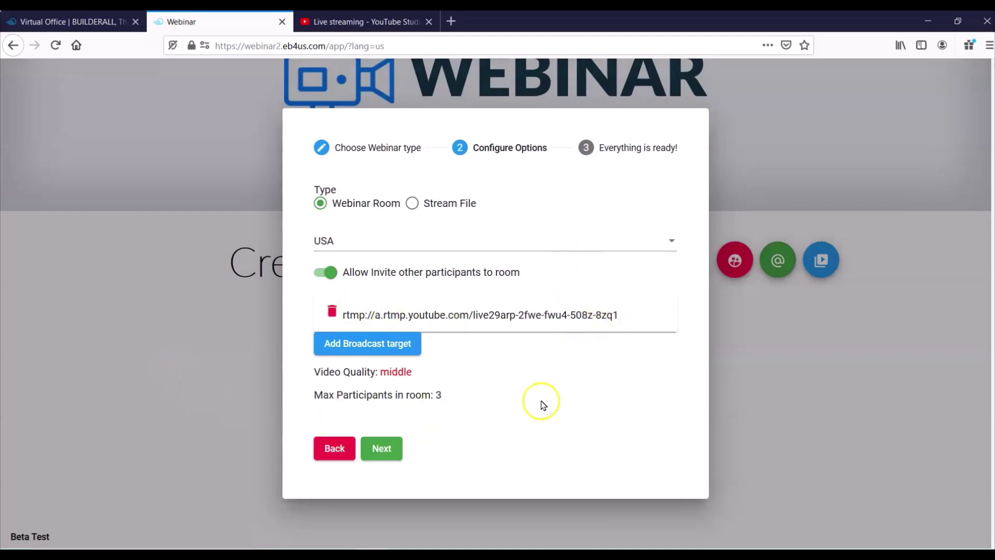
- Finish the webinar setup and enter the webinar room with the host's name, allowing the HD Pro Webcam C920 and external microphone
{"action": "left_click", "coordinate": [380, 450]}
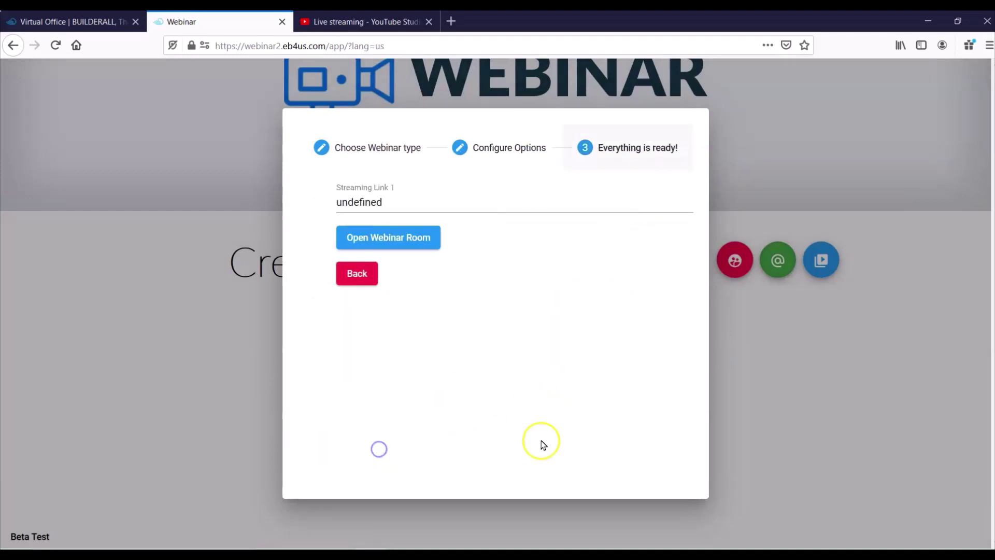
{"action": "left_click", "coordinate": [396, 238]}
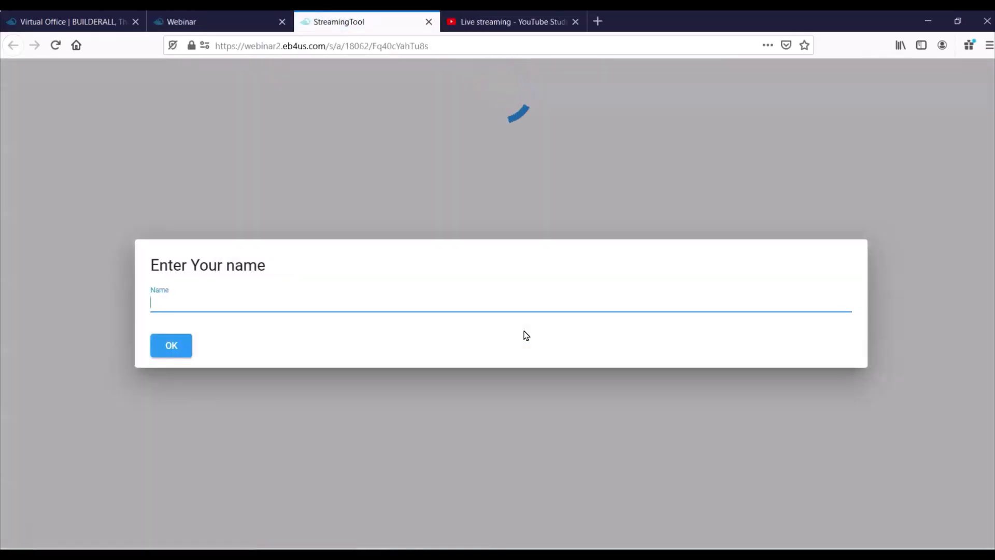
{"action": "left_click", "coordinate": [480, 320]}
{"action": "type", "text": "Jacky"}
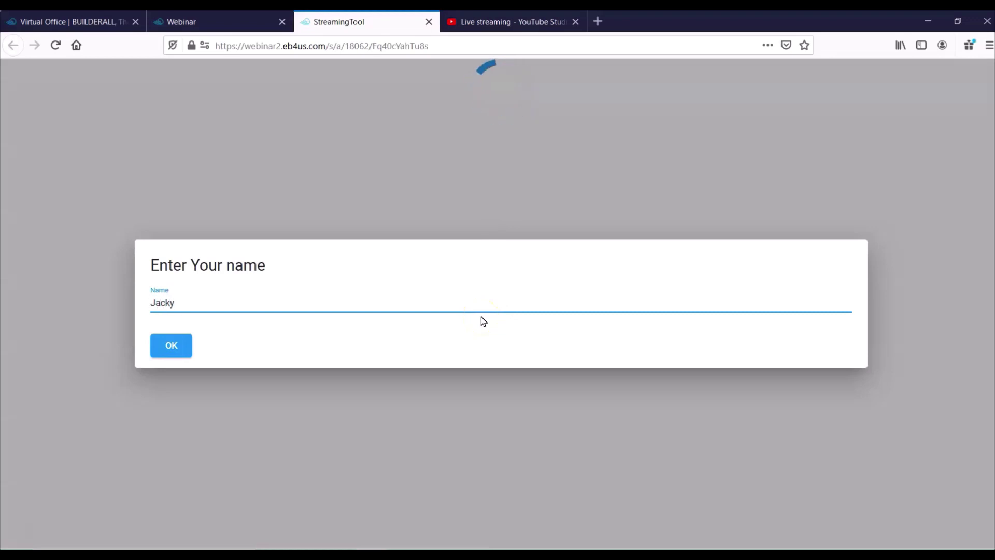
{"action": "left_click", "coordinate": [173, 346]}
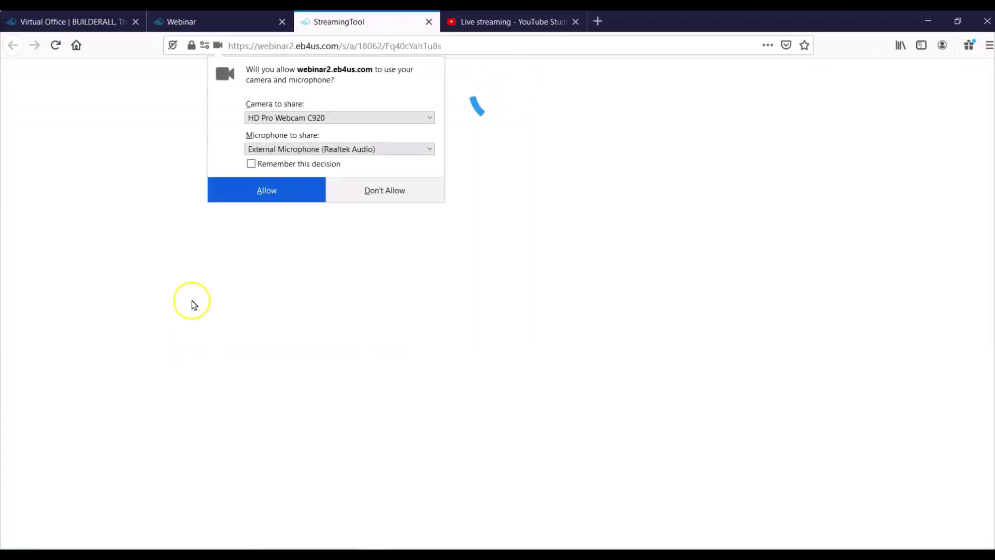
{"action": "left_click", "coordinate": [275, 183]}
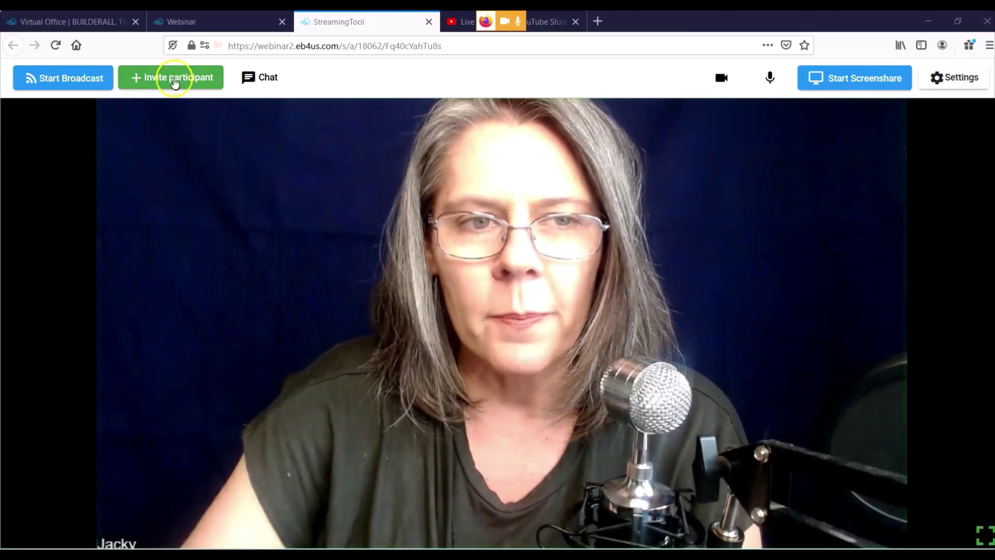
- Copy the webinar room's participant invitation link and close the invitation dialog
{"action": "left_click", "coordinate": [175, 81]}
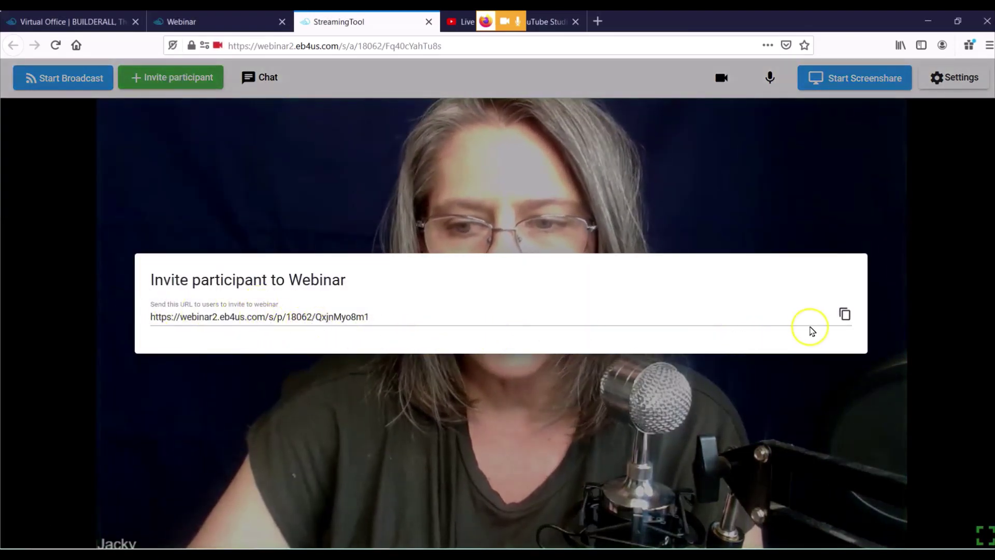
{"action": "left_click", "coordinate": [845, 314]}
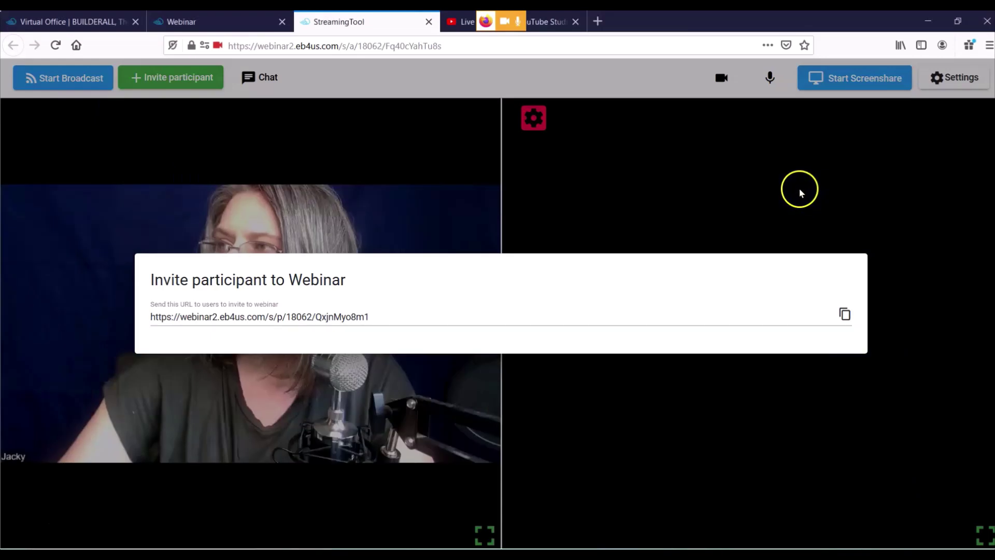
{"action": "left_click", "coordinate": [801, 192]}
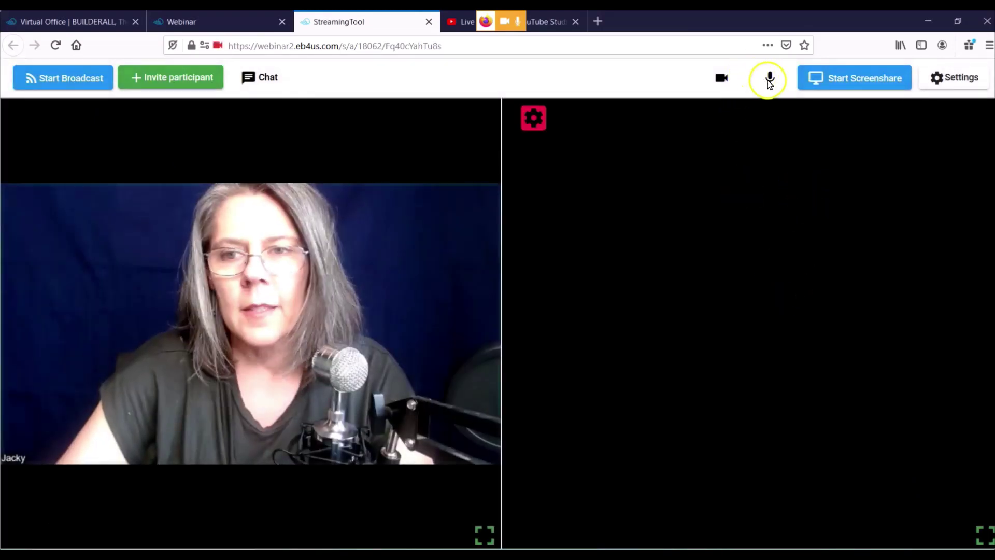
- Mute the microphone and view the available screensharing themes without choosing one
{"action": "left_click", "coordinate": [769, 81]}
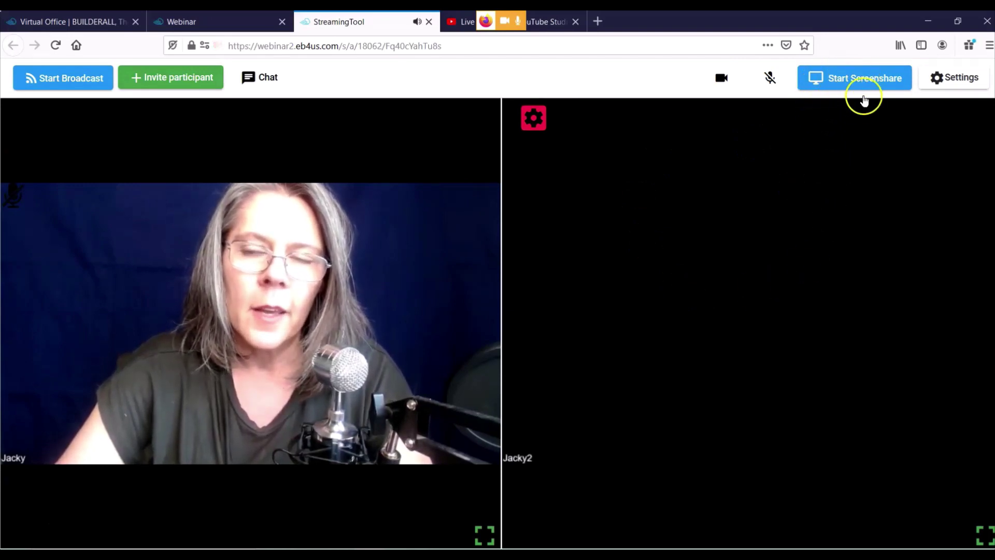
{"action": "left_click", "coordinate": [862, 83]}
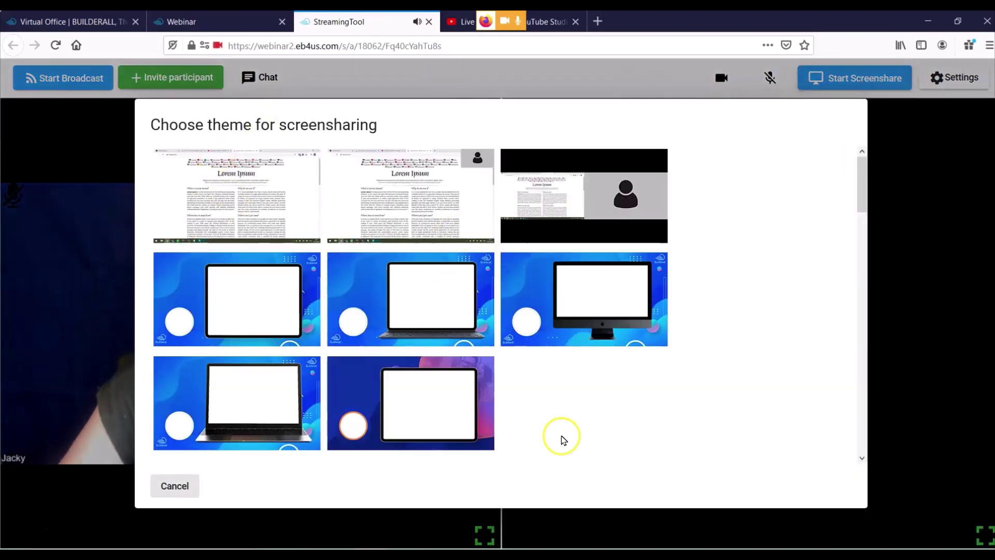
{"action": "left_click", "coordinate": [172, 487]}
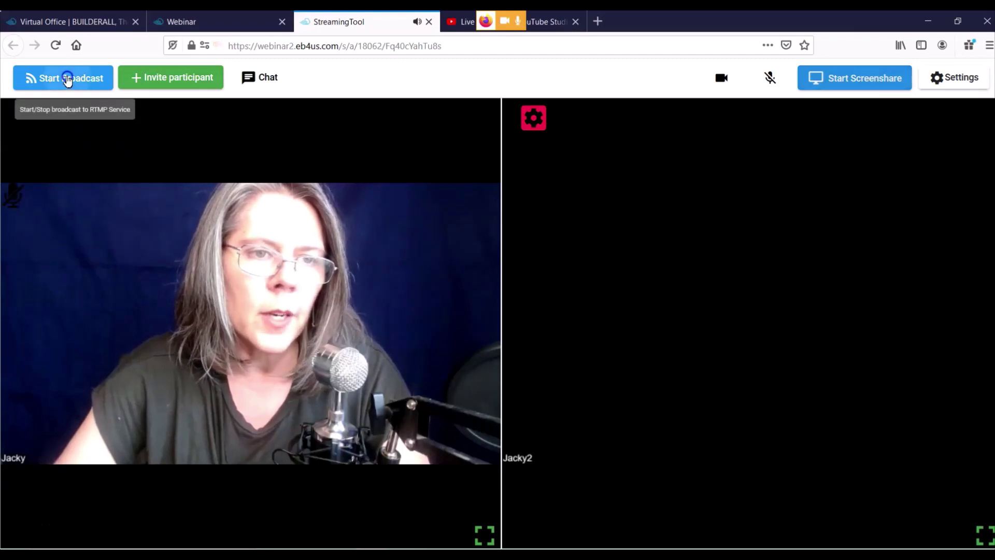
- Start the webinar broadcast and check the live stream in YouTube Studio before returning to the webinar room
{"action": "left_click", "coordinate": [67, 79]}
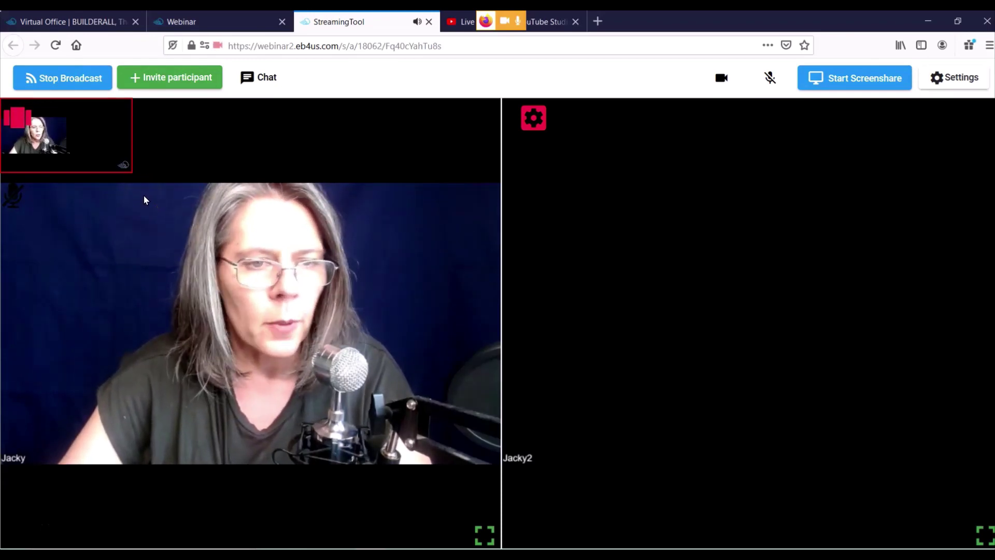
{"action": "left_click", "coordinate": [149, 194]}
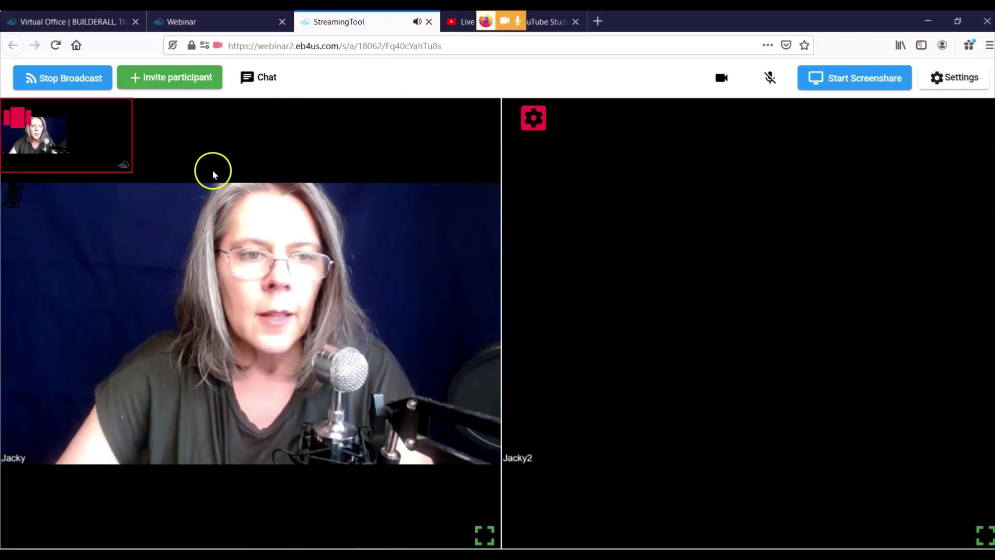
{"action": "left_click", "coordinate": [462, 23]}
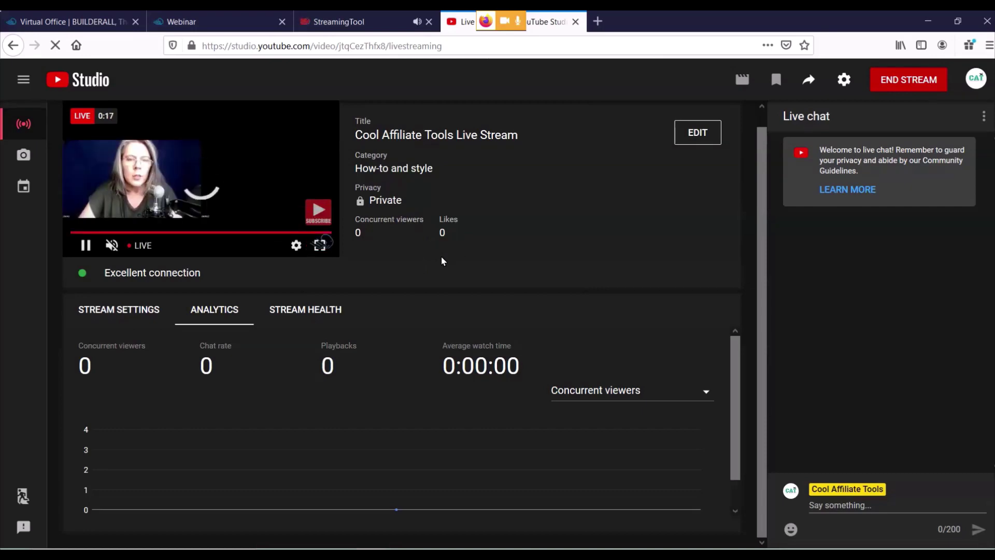
{"action": "left_click", "coordinate": [369, 22]}
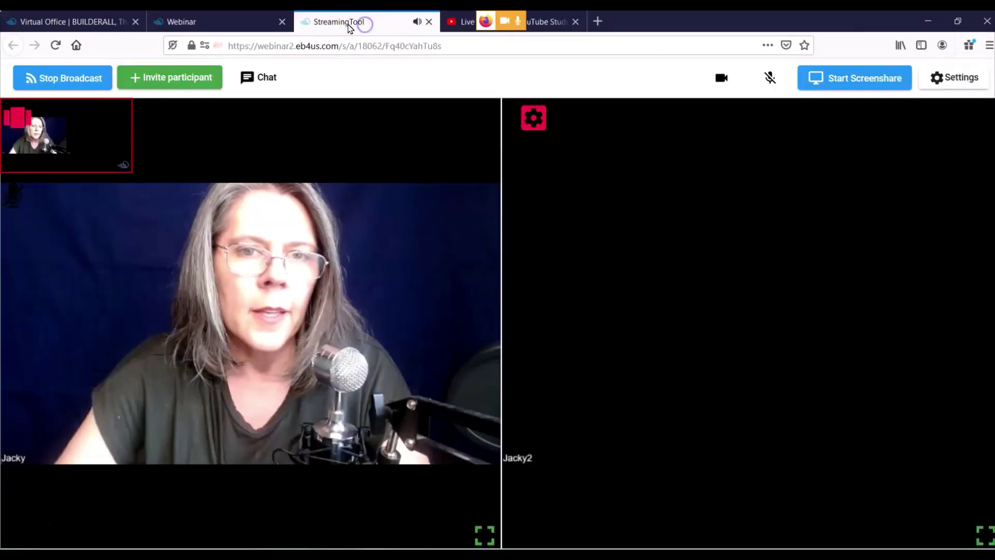
{"action": "left_click", "coordinate": [538, 251]}
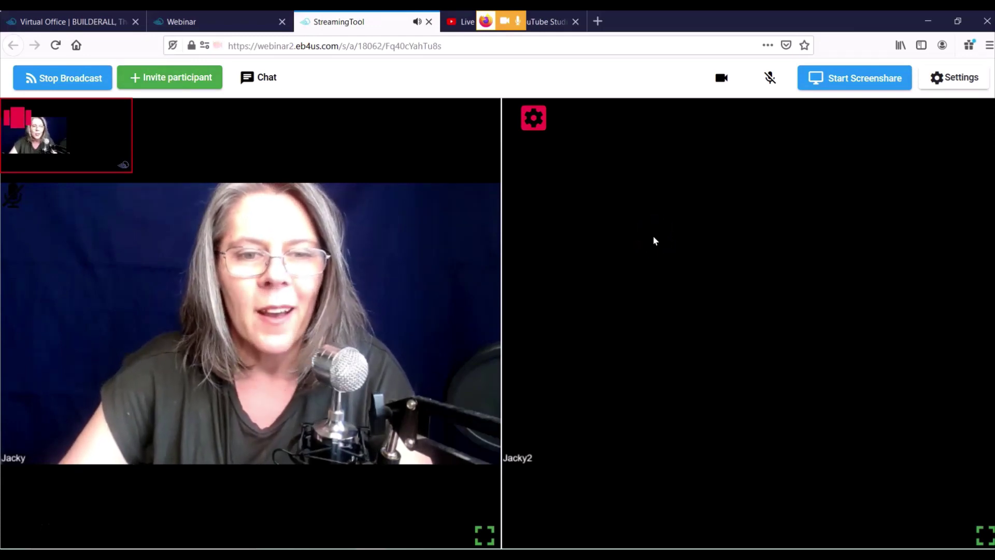
{"action": "left_click", "coordinate": [599, 282]}
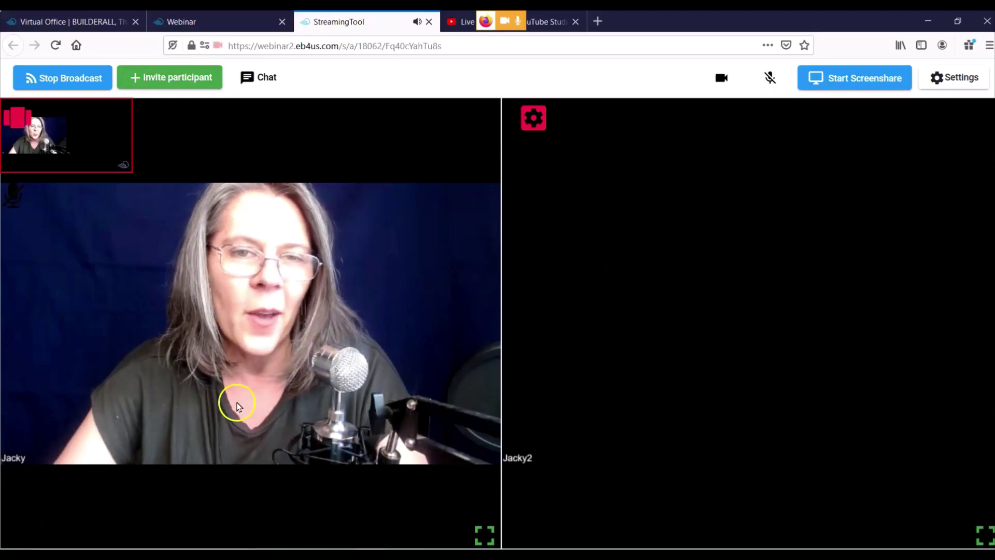